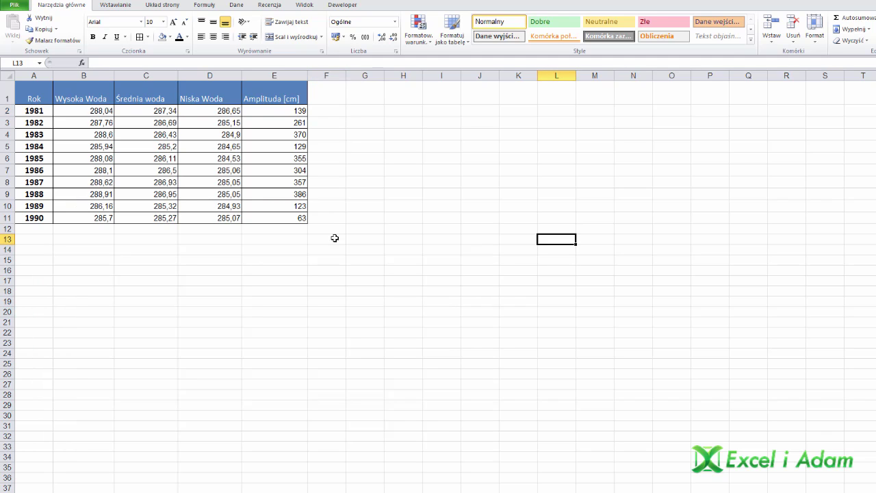
# Insert a 2-D line chart with markers from the data and headers in B1:E11, leaving out the Rok column
pyautogui.moveTo(87, 91); pyautogui.dragTo(280, 221)
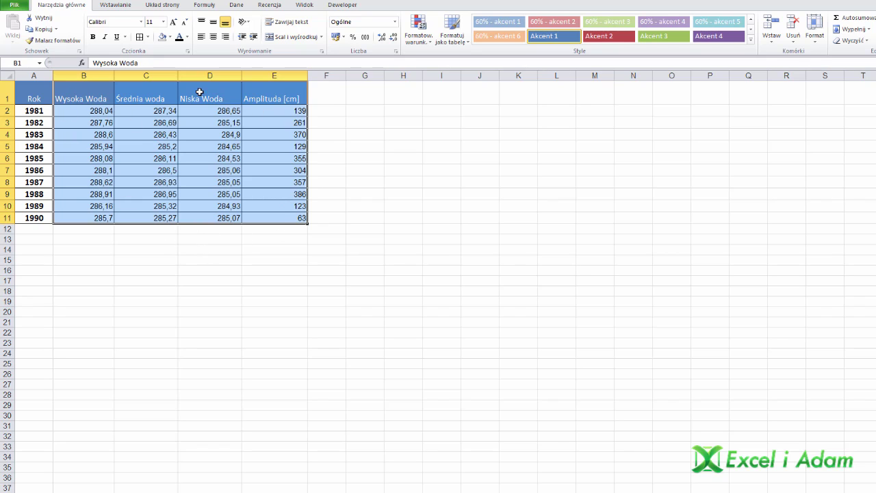
pyautogui.click(116, 5)
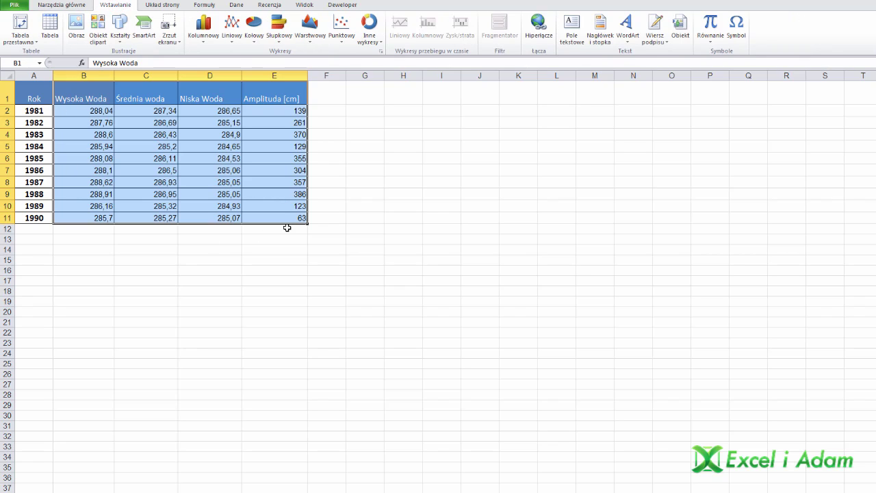
pyautogui.click(232, 37)
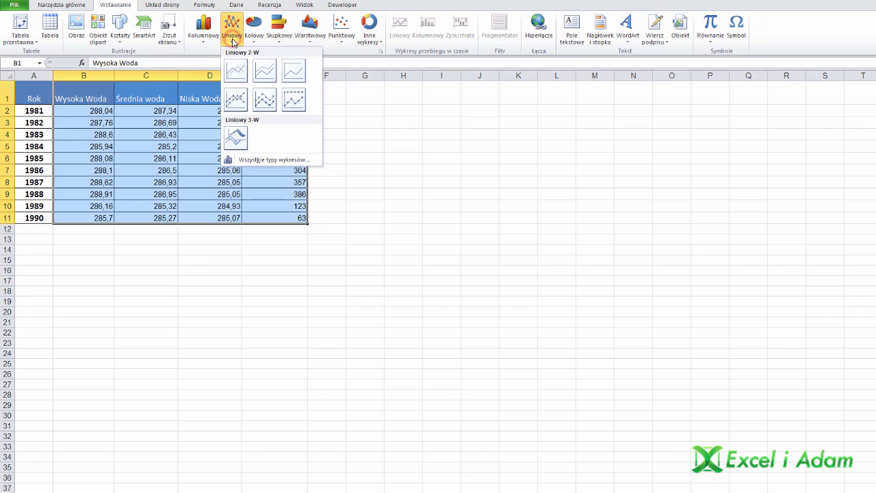
pyautogui.click(244, 104)
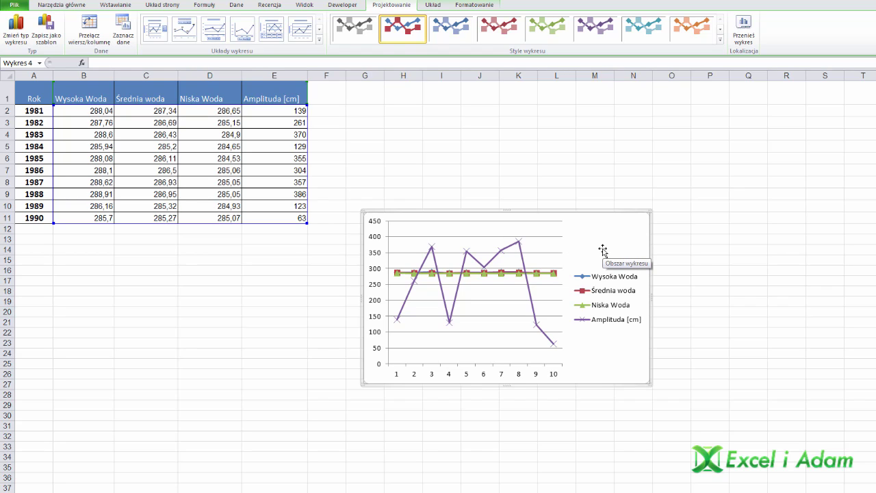
# Place the chart legend above the plot area
pyautogui.click(607, 278)
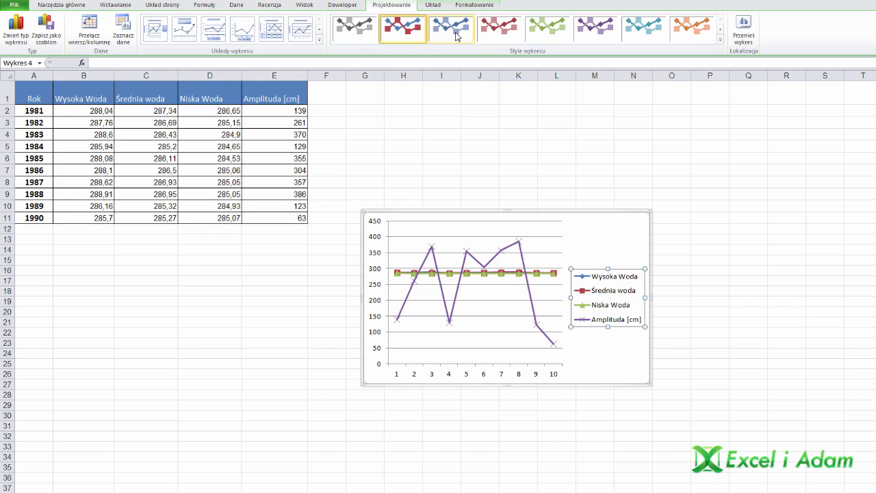
pyautogui.click(433, 5)
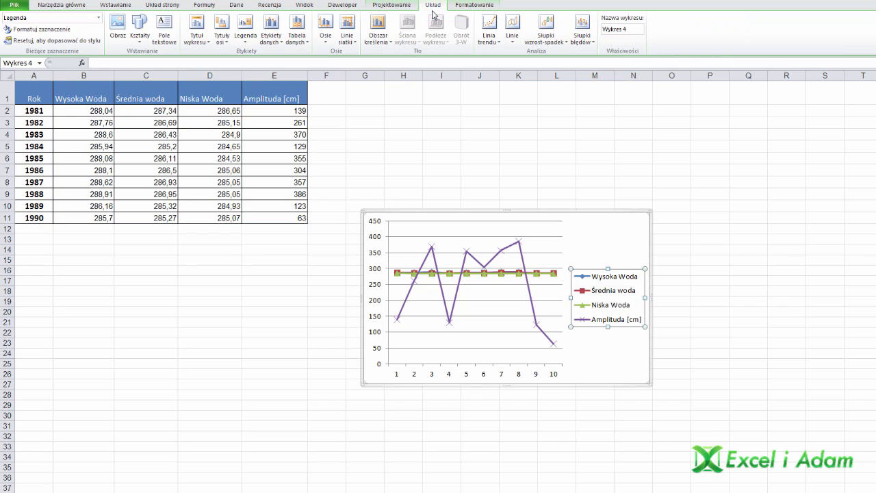
pyautogui.click(246, 33)
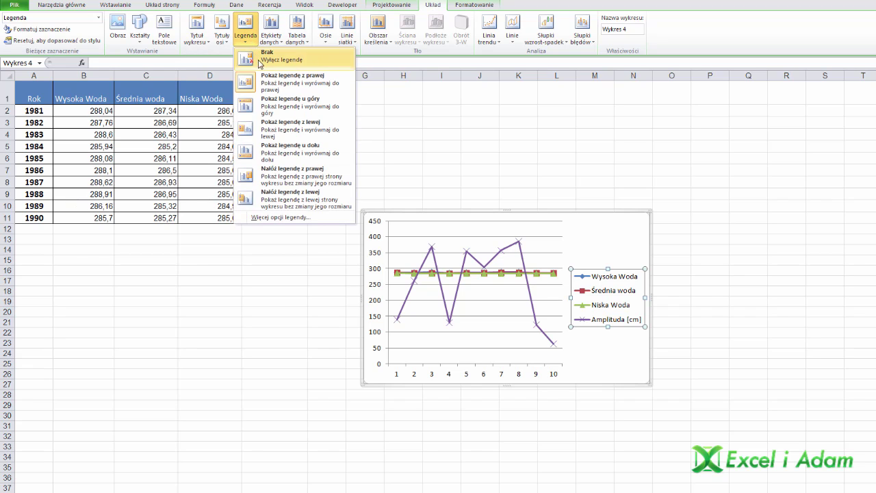
pyautogui.click(275, 102)
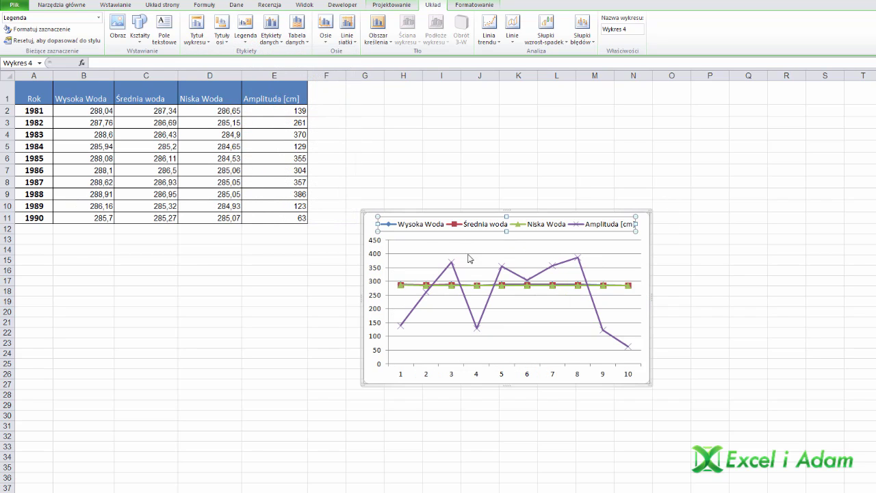
# Plot the Amplituda [cm] series on the secondary axis (Oś pomocnicza)
pyautogui.click(459, 281)
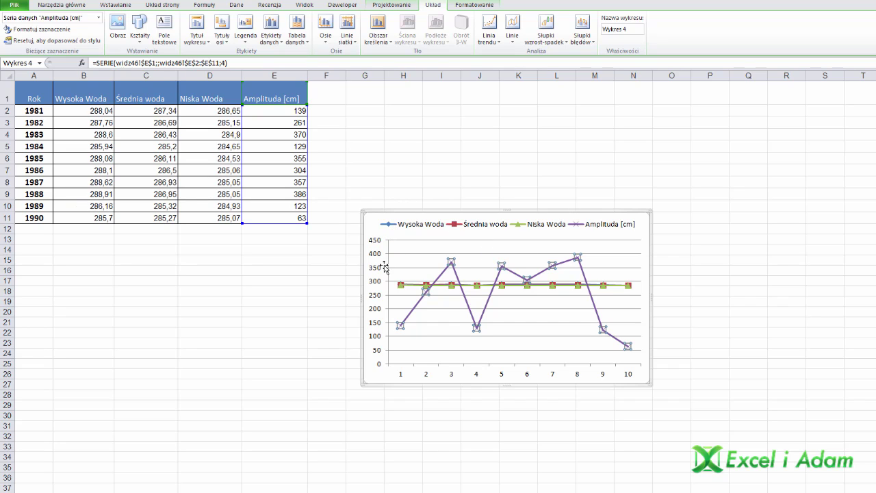
pyautogui.moveTo(451, 267)
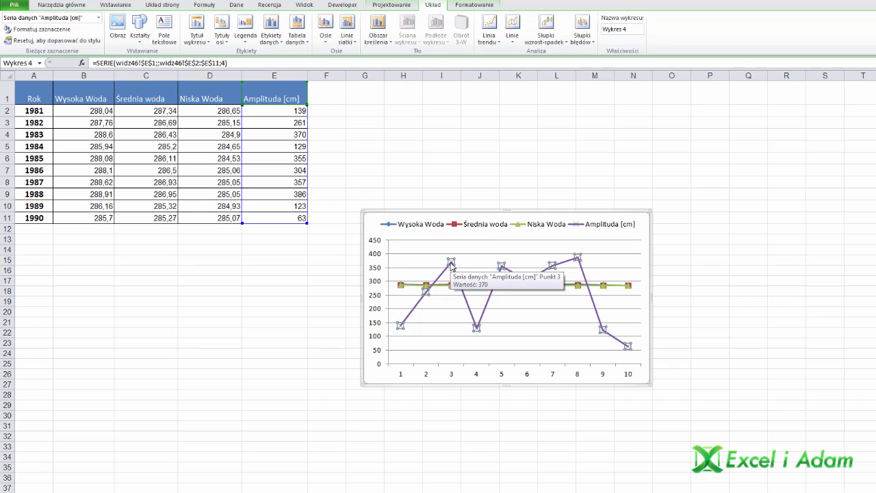
pyautogui.hotkey('ctrl', '1')
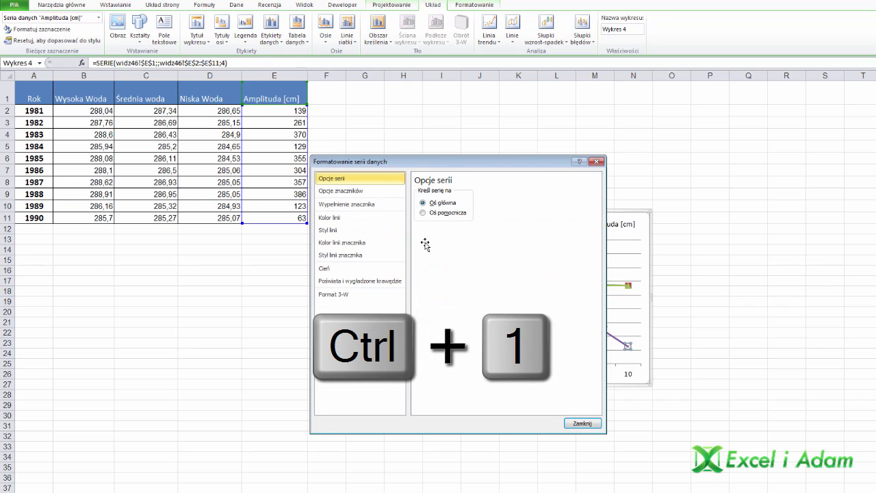
pyautogui.click(422, 213)
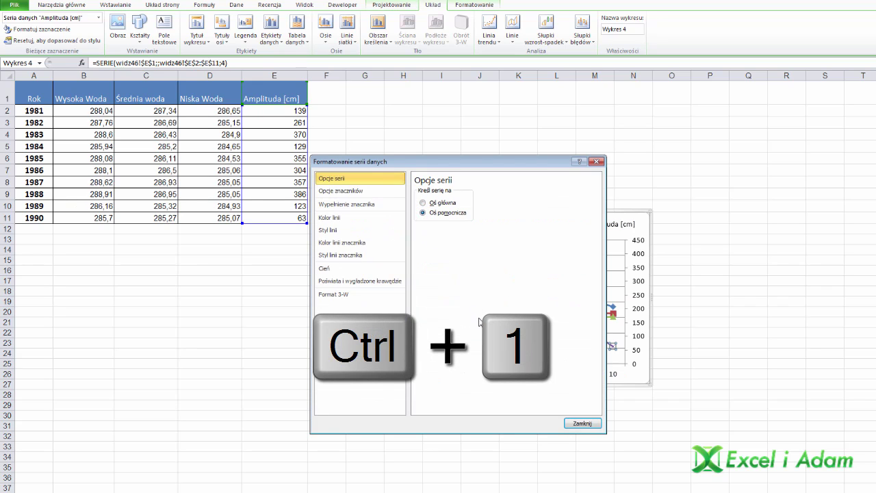
pyautogui.click(578, 421)
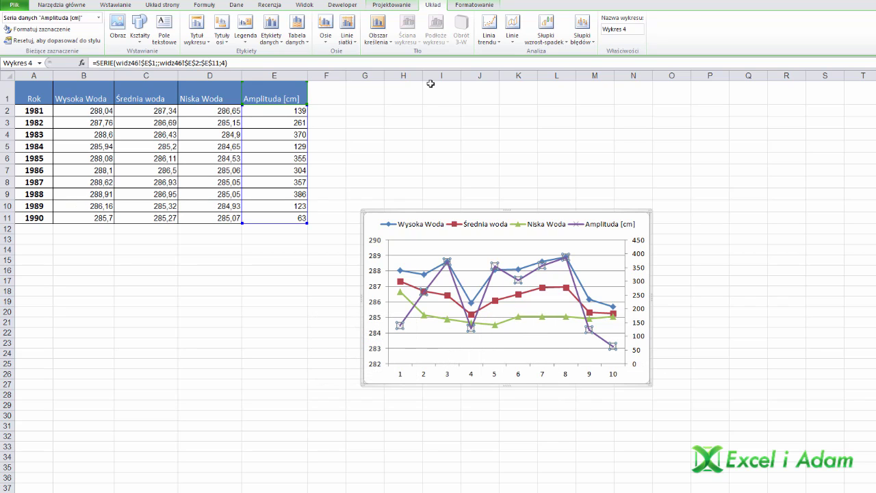
# Change the chart type of only the Amplituda [cm] series to clustered column
pyautogui.click(398, 5)
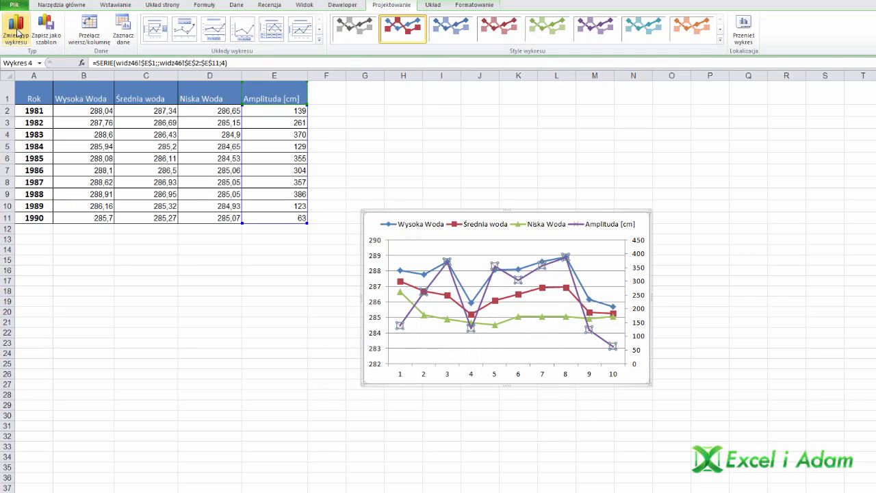
pyautogui.click(16, 30)
pyautogui.click(430, 197)
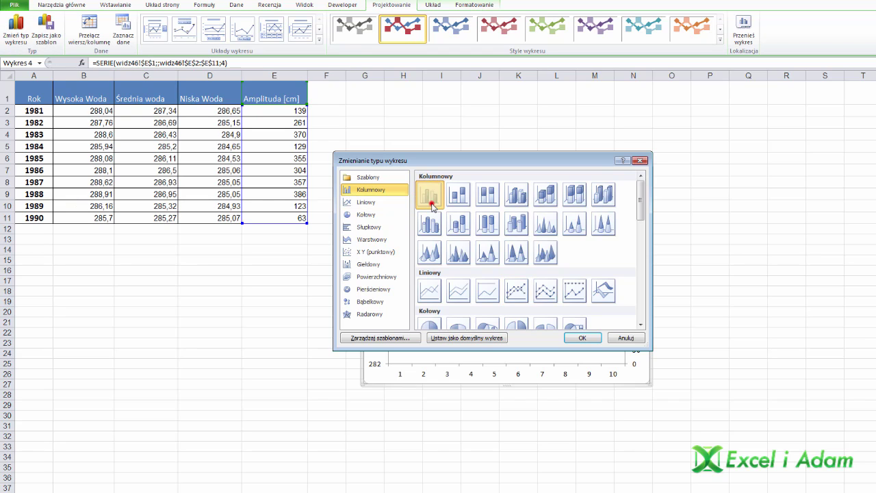
pyautogui.click(582, 338)
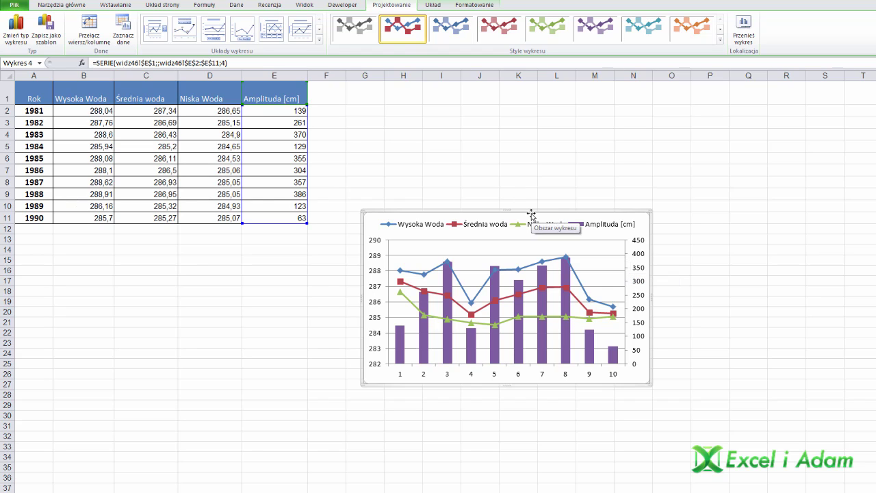
# Move the chart directly below the data table and enlarge it to reach about cell K32
pyautogui.moveTo(530, 214); pyautogui.dragTo(203, 235)
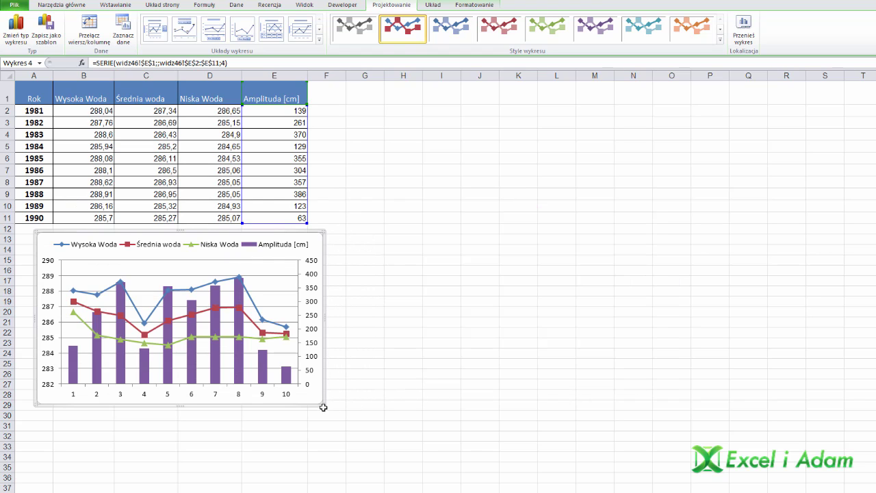
pyautogui.moveTo(323, 408); pyautogui.dragTo(519, 445)
pyautogui.click(124, 433)
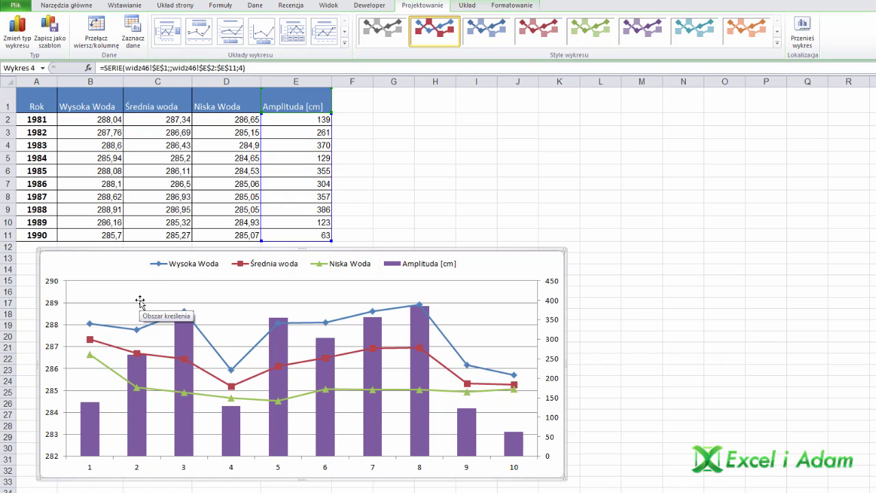
# Set the chart's horizontal axis labels to the years in A2:A11
pyautogui.click(140, 34)
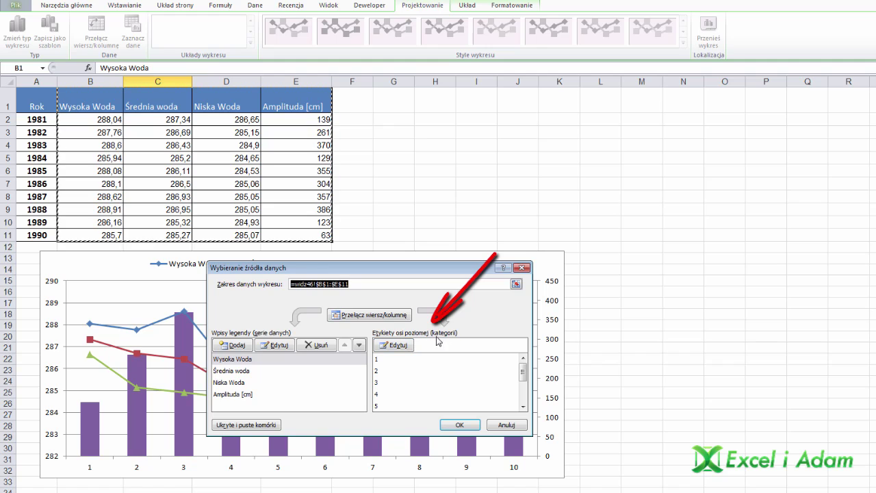
pyautogui.click(395, 345)
pyautogui.moveTo(38, 118); pyautogui.dragTo(43, 235)
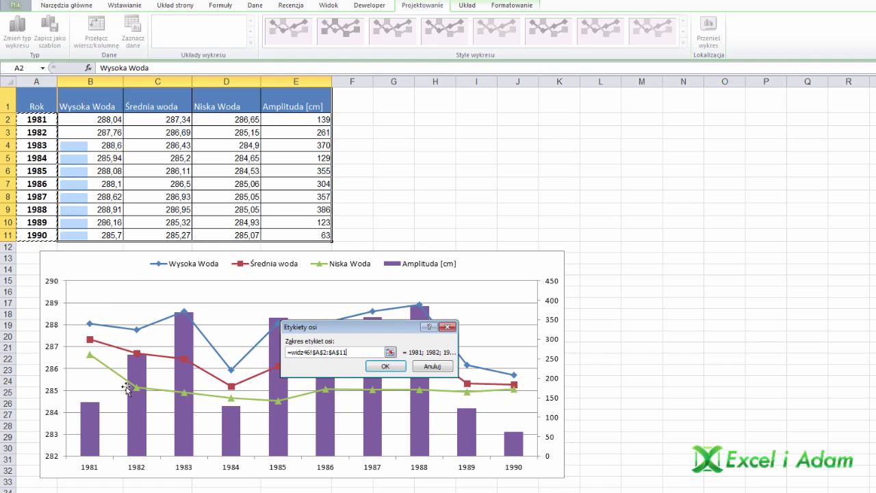
pyautogui.click(388, 369)
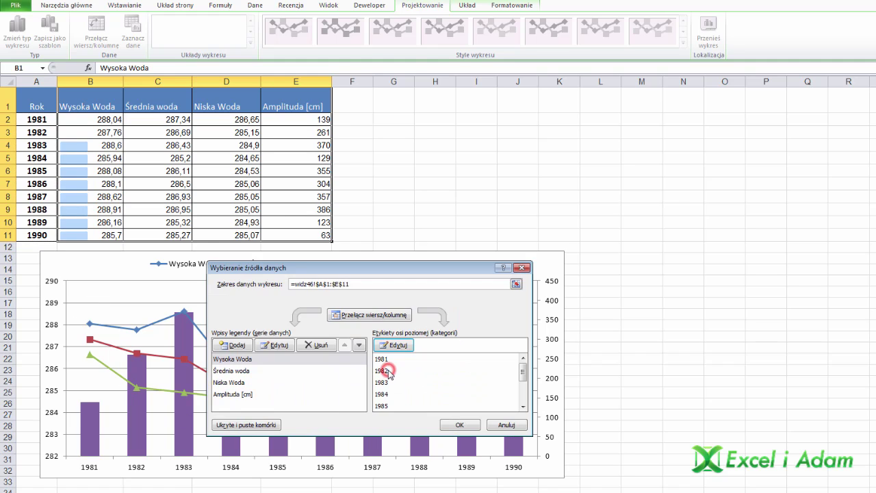
pyautogui.click(459, 425)
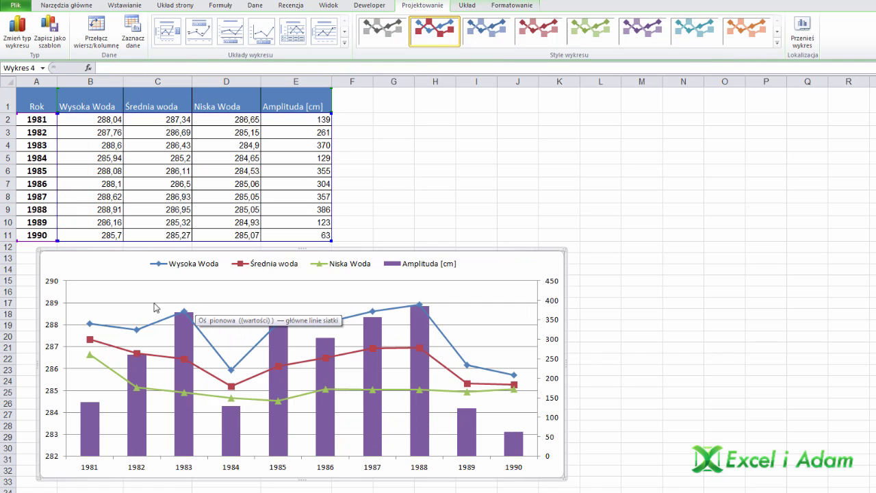
# Remove the connecting line from the Wysoka Woda series by setting its line colour to Brak linii
pyautogui.click(106, 326)
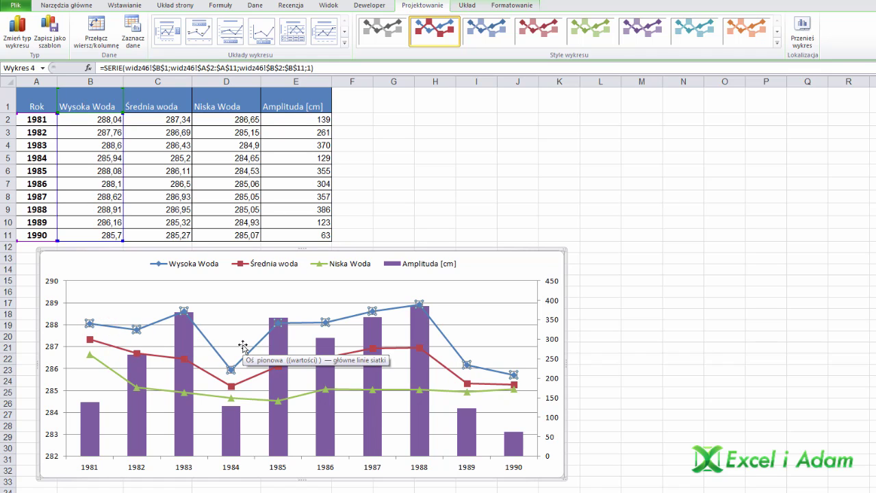
pyautogui.hotkey('ctrl', '1')
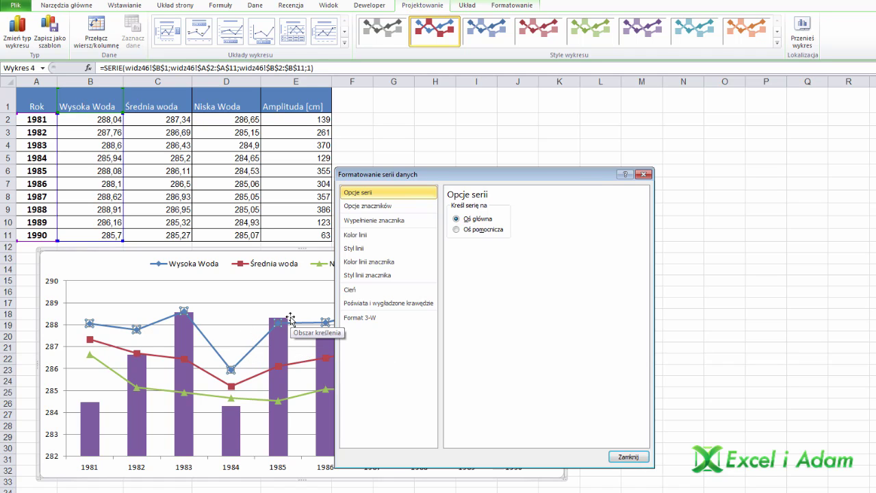
pyautogui.click(355, 234)
pyautogui.click(449, 207)
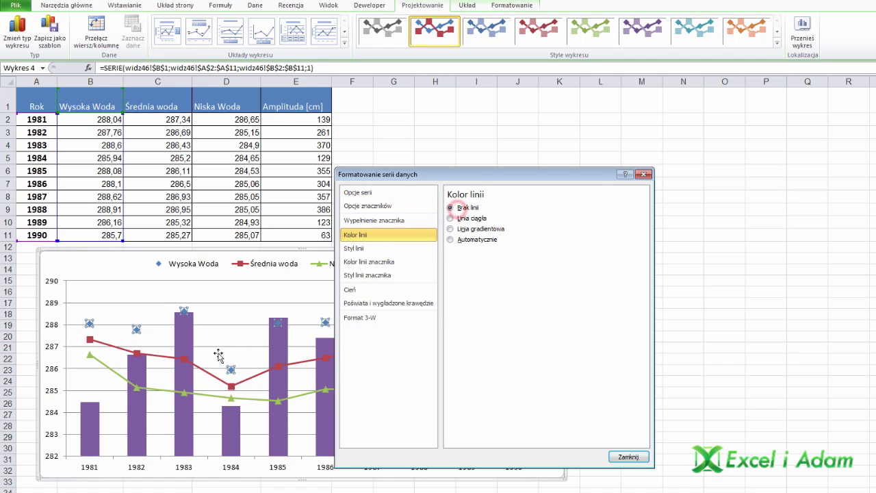
# Set the line colour of the Średnia woda and Niska Woda series to Brak linii, keeping only their markers
pyautogui.click(121, 350)
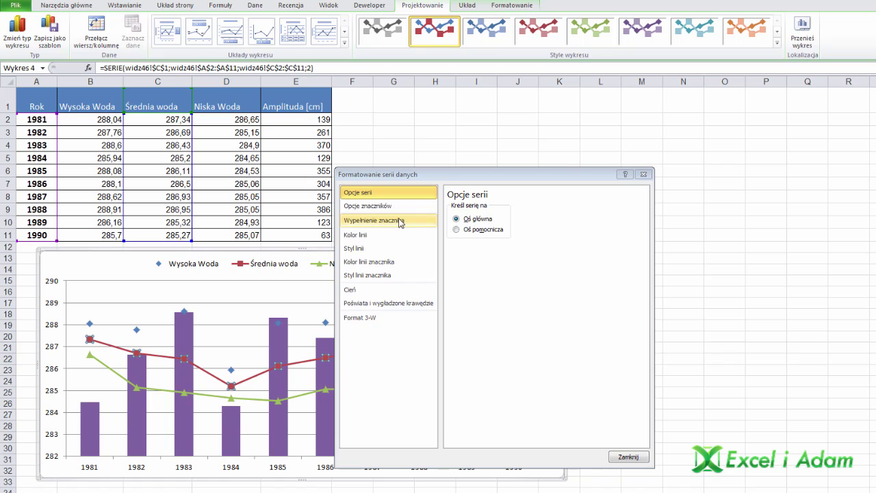
pyautogui.click(355, 235)
pyautogui.click(451, 207)
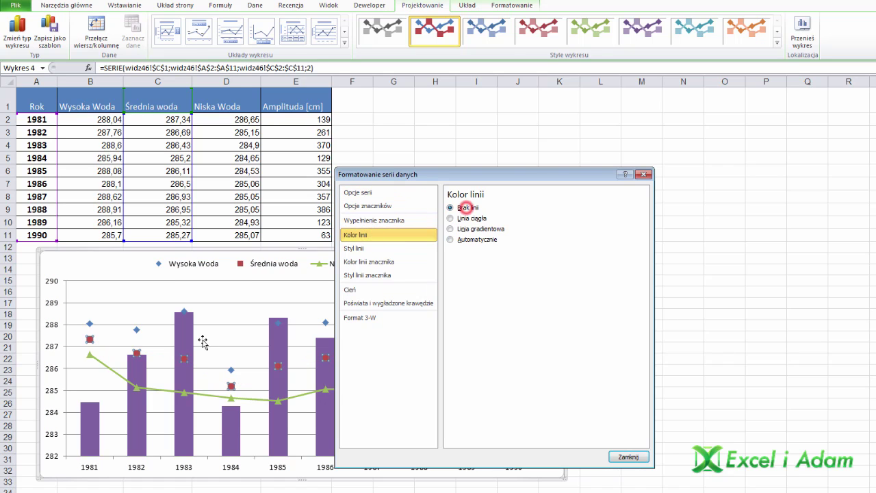
pyautogui.click(111, 368)
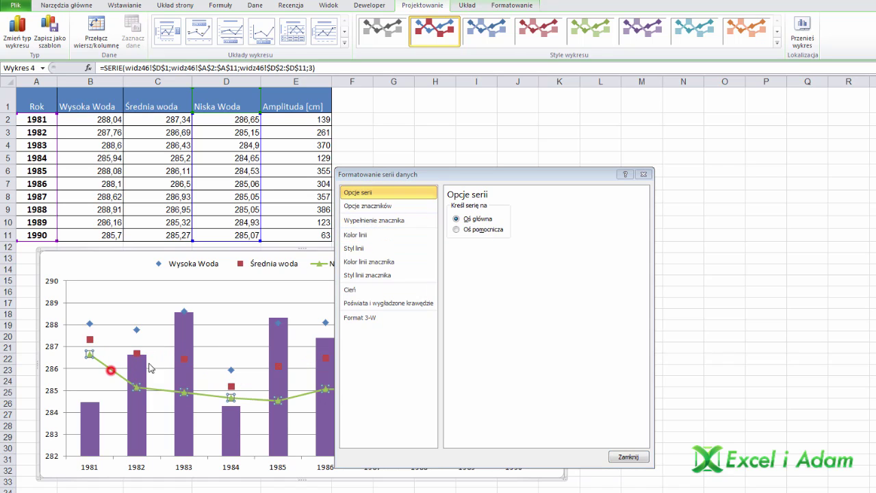
pyautogui.click(392, 235)
pyautogui.click(467, 207)
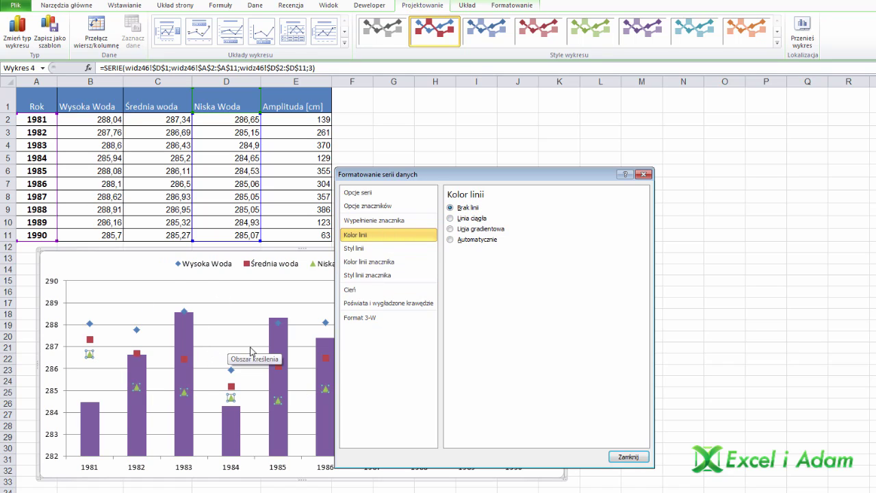
pyautogui.click(629, 457)
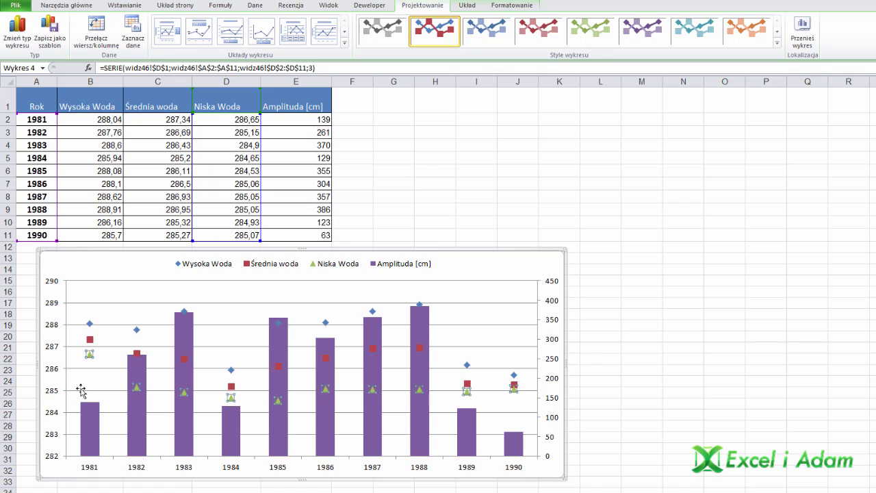
# Add high-low lines (Linie maks.-min.) connecting the water level markers of each year
pyautogui.click(466, 5)
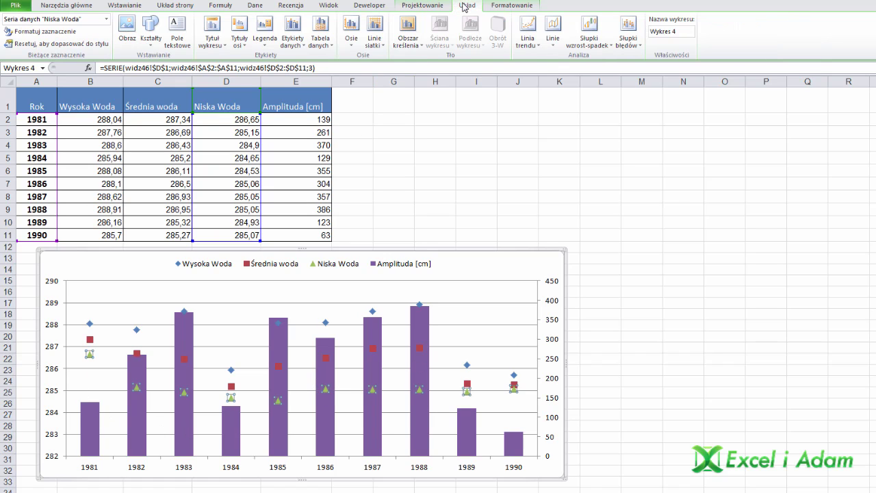
pyautogui.click(553, 38)
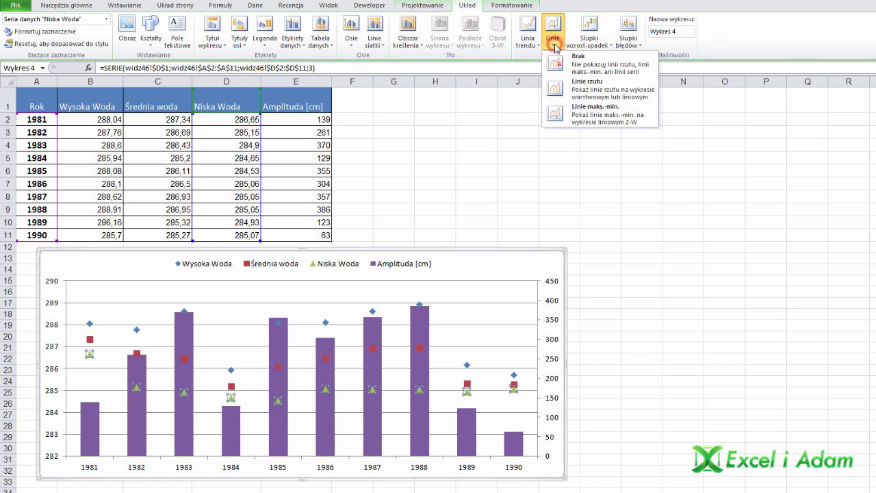
pyautogui.click(582, 113)
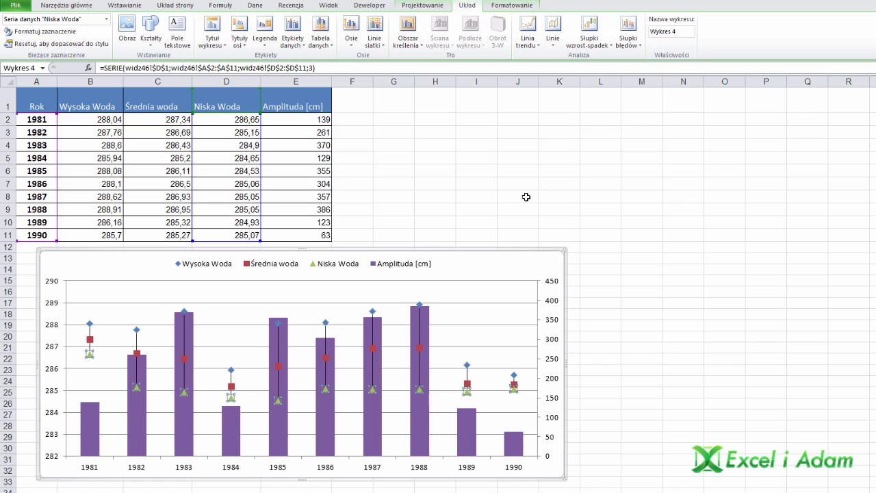
# Format the chart's high-low lines as a solid line (Linia ciągła) in black
pyautogui.click(232, 380)
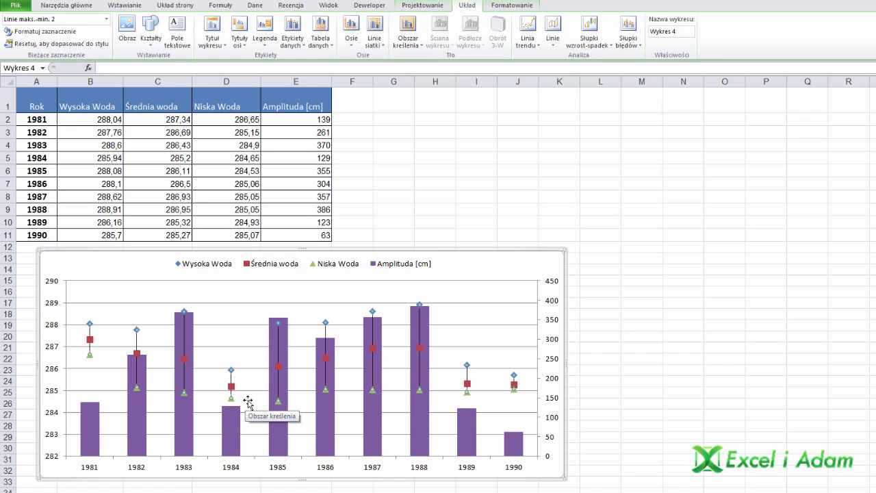
pyautogui.doubleClick(277, 356)
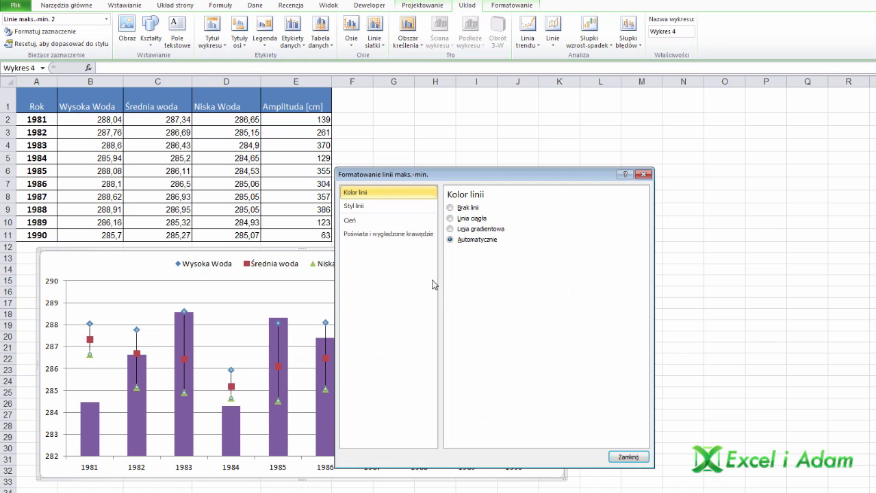
pyautogui.click(468, 217)
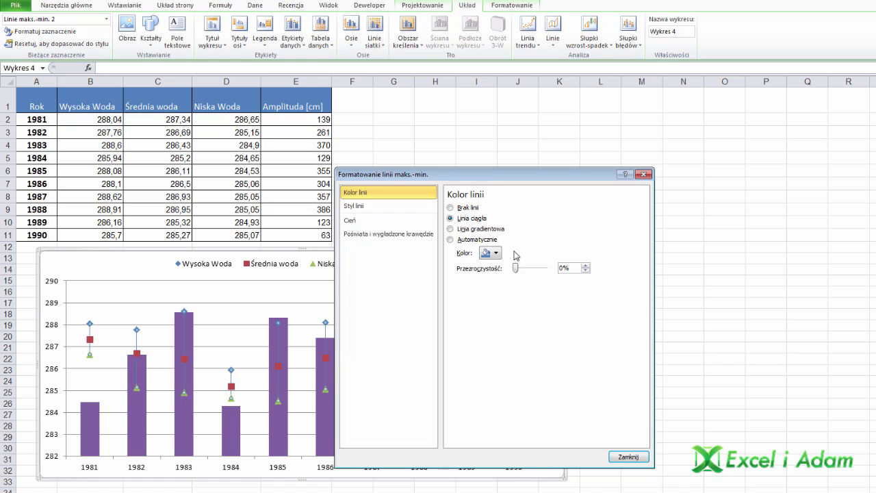
pyautogui.click(491, 253)
pyautogui.click(493, 278)
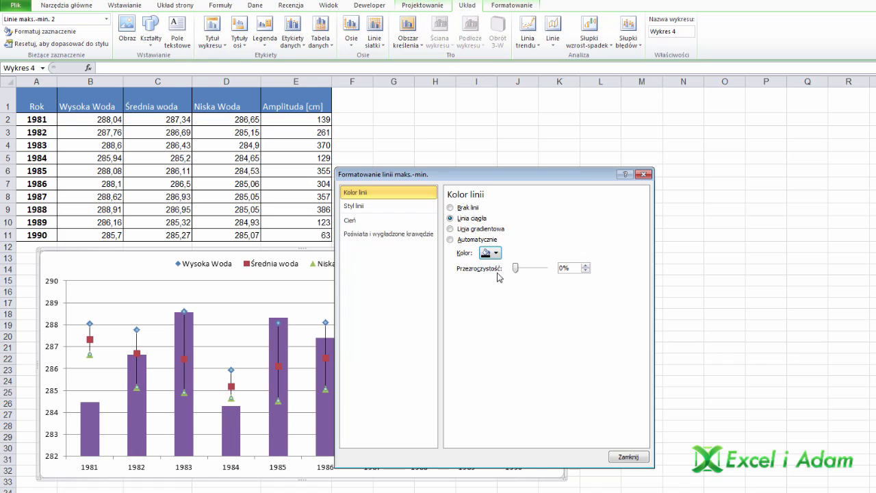
# Set the width of the high-low lines to 1.75 pt
pyautogui.click(390, 207)
pyautogui.click(533, 205)
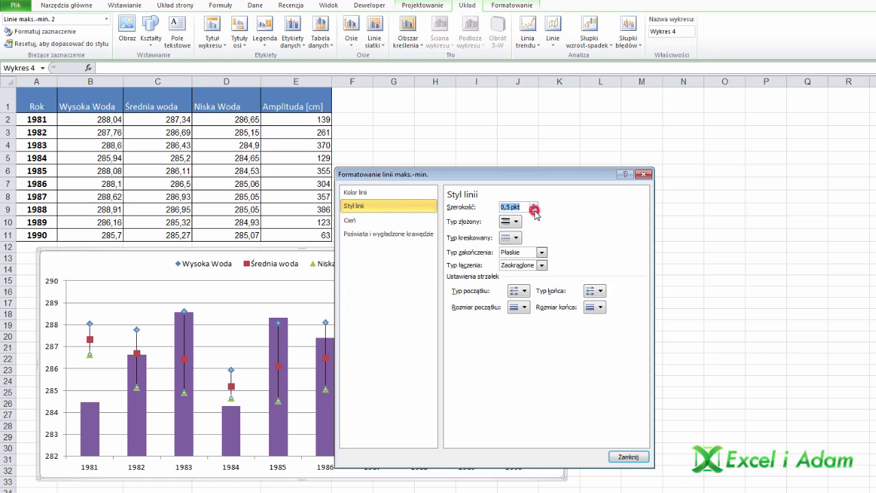
pyautogui.click(533, 205)
pyautogui.click(533, 204)
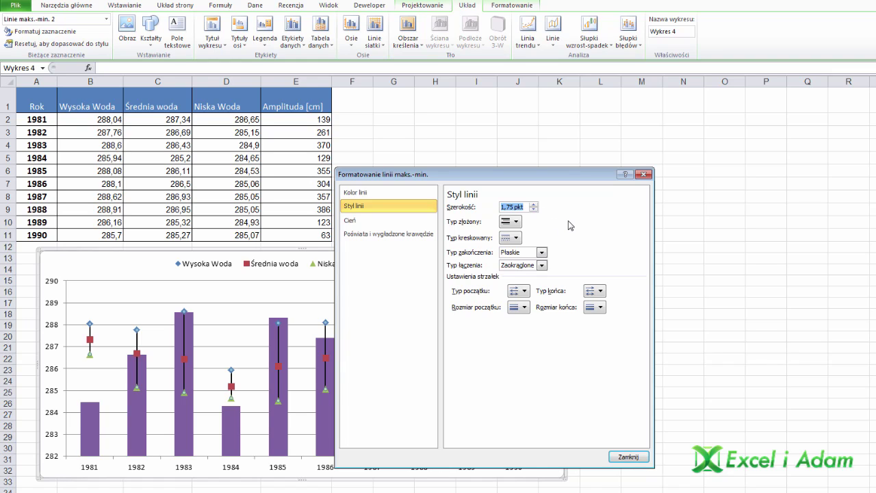
pyautogui.click(628, 456)
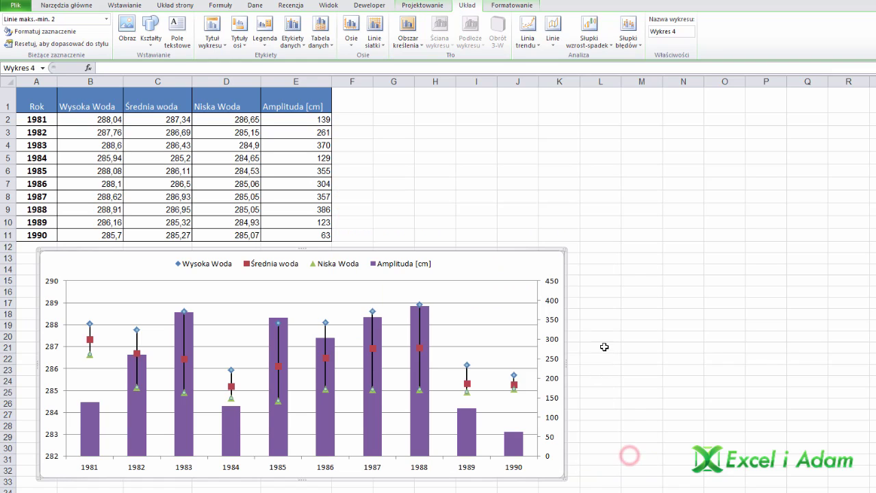